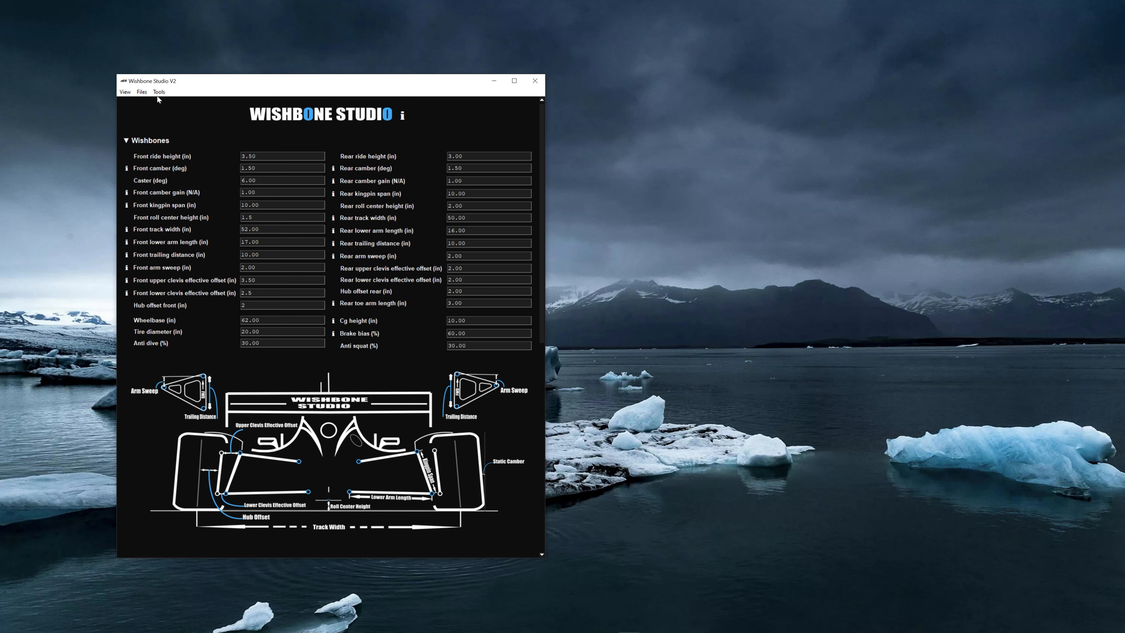
- Generate suspension_points.csv and Suspension_Macro.swb on the Desktop and dismiss the success notice
{"action": "left_click", "coordinate": [142, 92]}
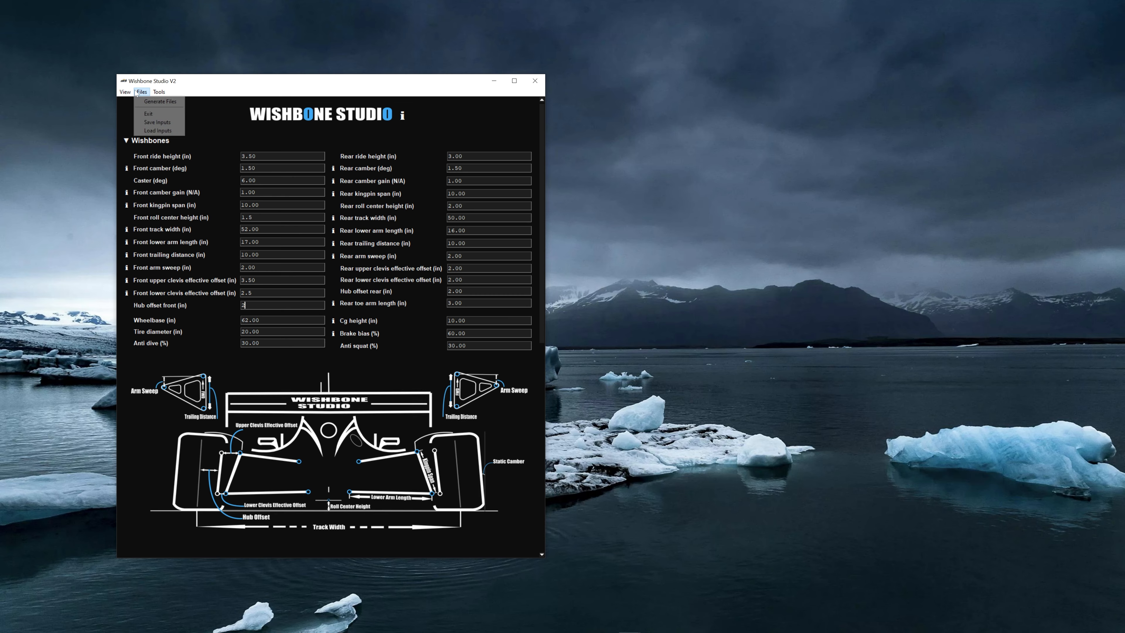
{"action": "left_click", "coordinate": [147, 103]}
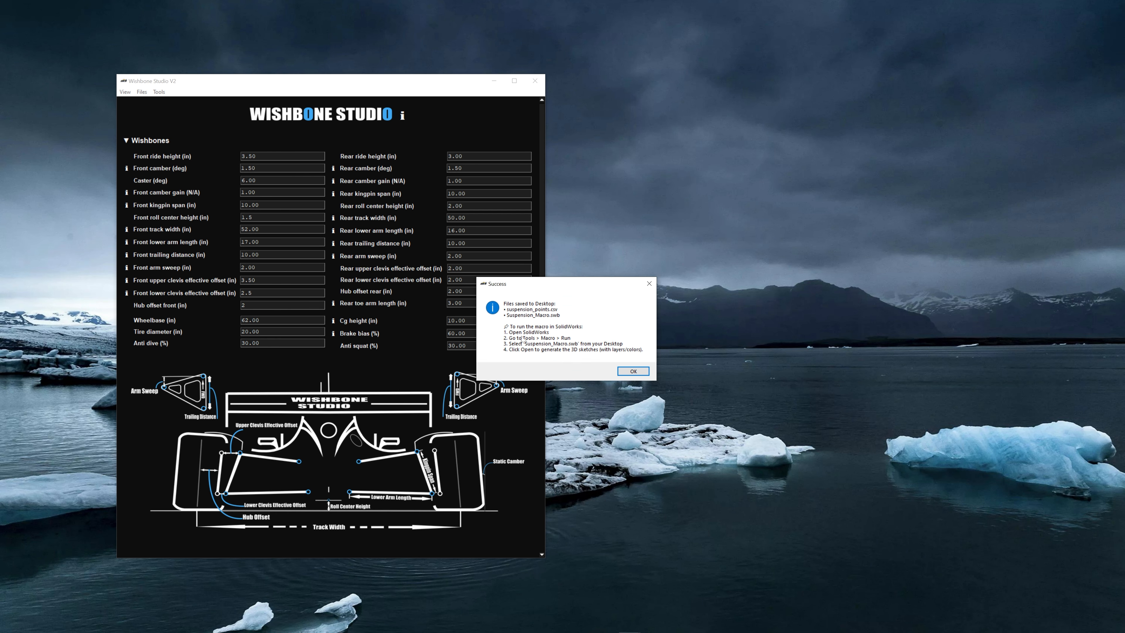
{"action": "left_click", "coordinate": [632, 375]}
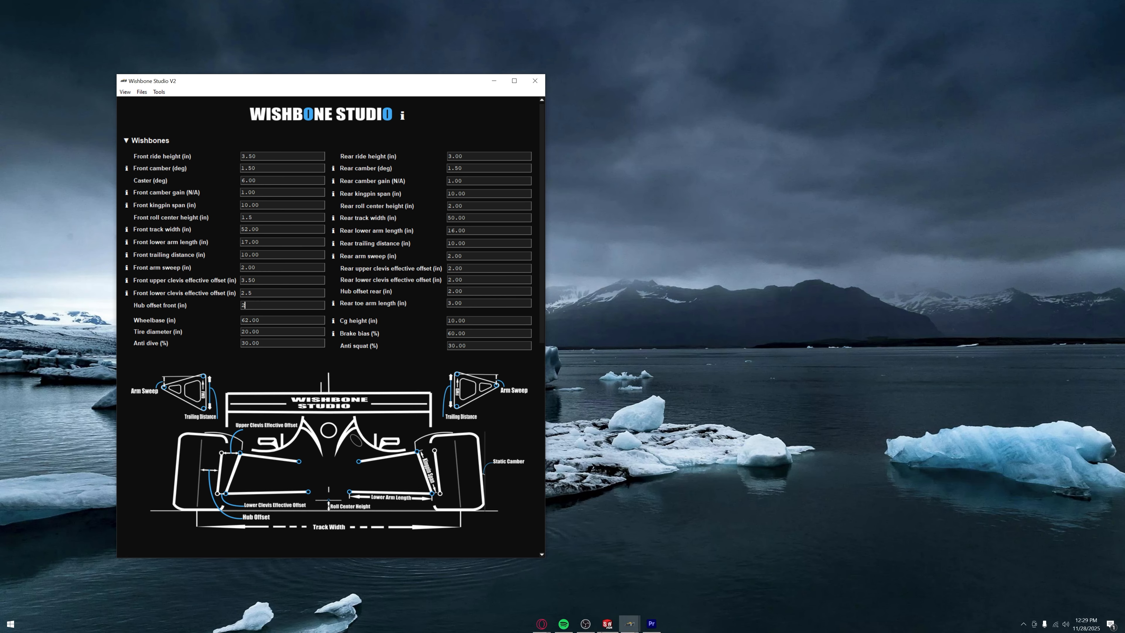
- In SOLIDWORKS, run the Desktop macro Suspension_Macro.swb to build Part2 with the suspension point sketches
{"action": "left_click", "coordinate": [606, 620]}
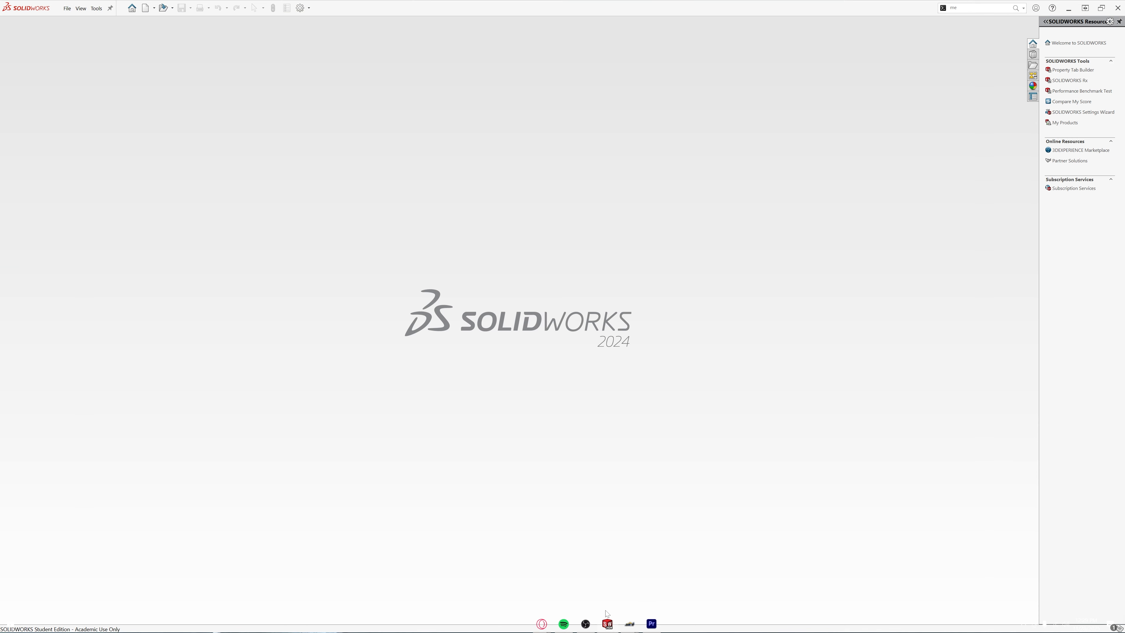
{"action": "left_click", "coordinate": [96, 8]}
{"action": "mouse_move", "coordinate": [136, 85]}
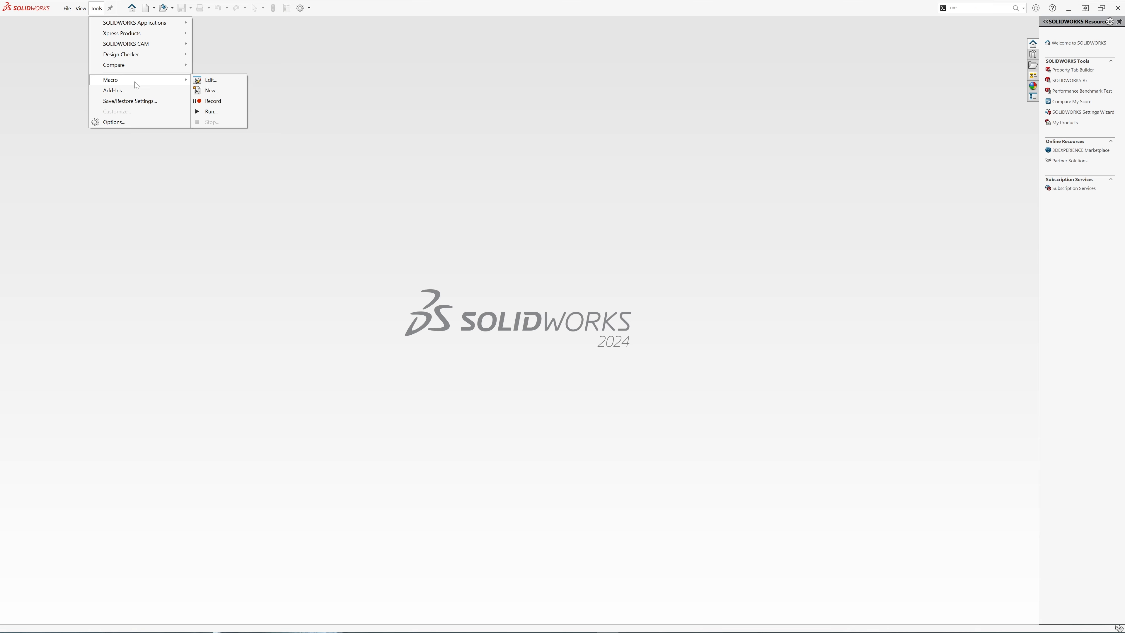
{"action": "left_click", "coordinate": [233, 114]}
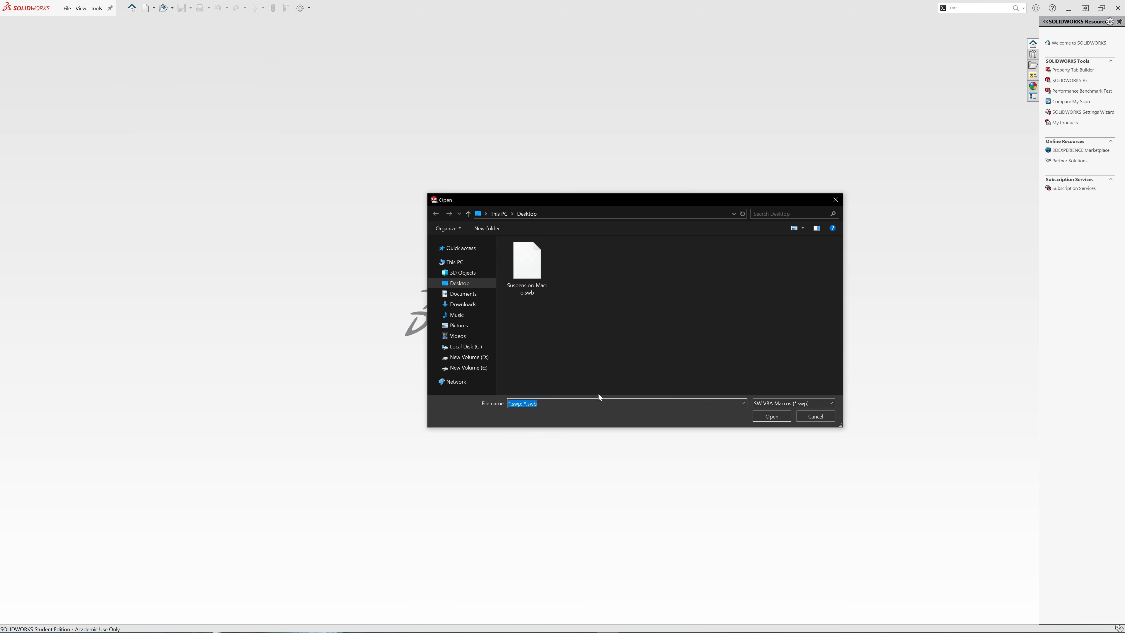
{"action": "left_click", "coordinate": [530, 291]}
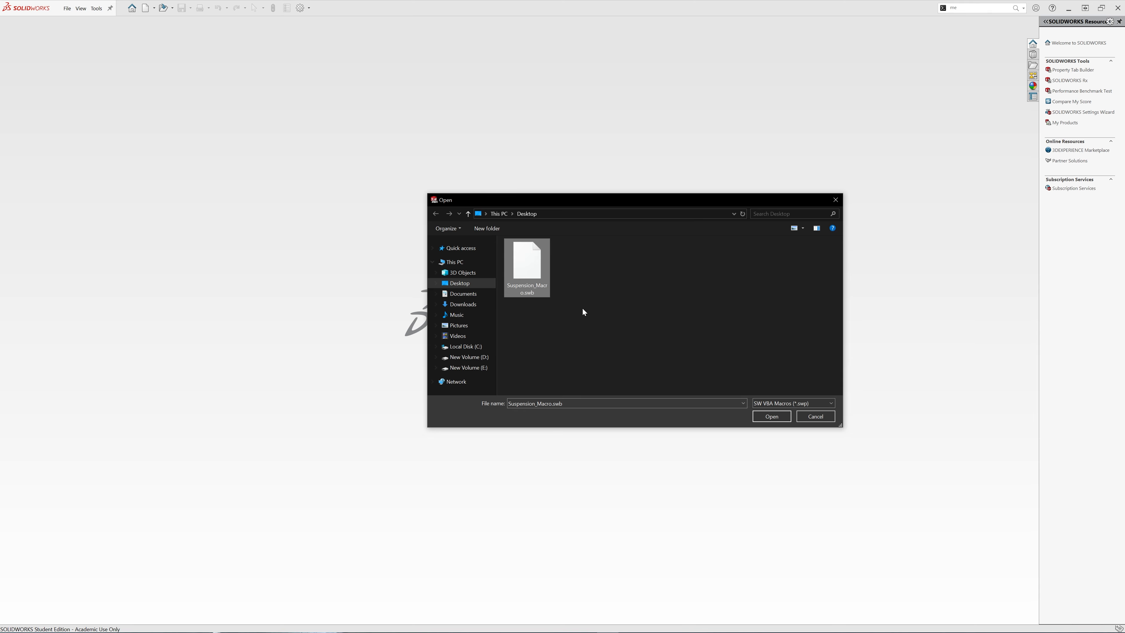
{"action": "left_click", "coordinate": [777, 417]}
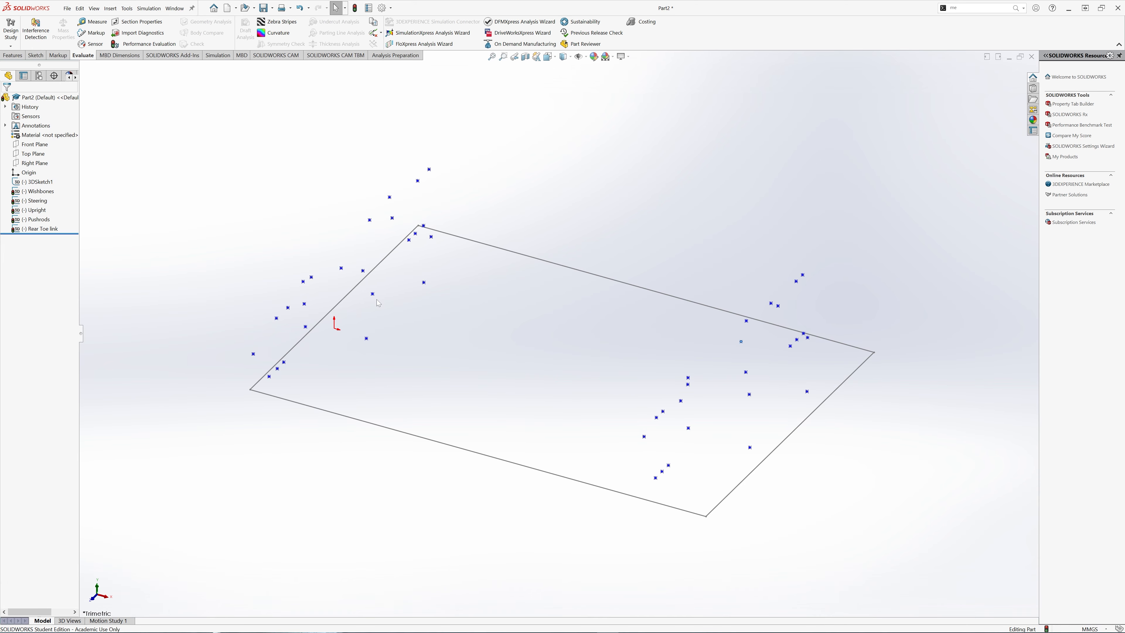
- Hide the Rear Toe link, Pushrods, Upright and Steering point sketches, then orbit the view
{"action": "scroll", "coordinate": [416, 353], "scroll_direction": "down", "scroll_amount": 2}
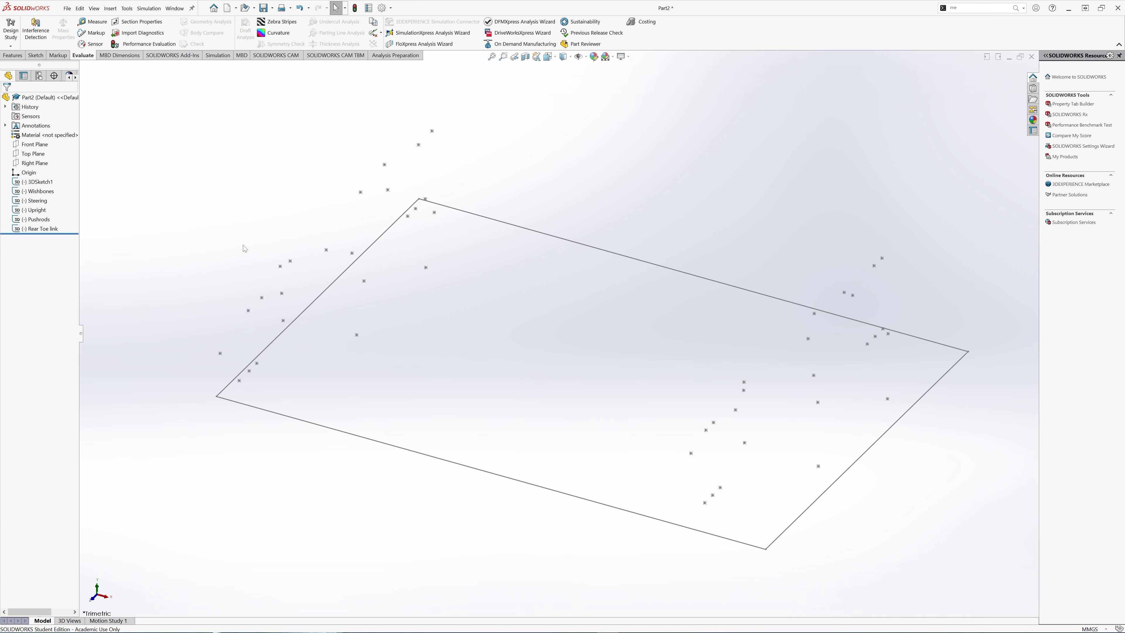
{"action": "left_click", "coordinate": [42, 229]}
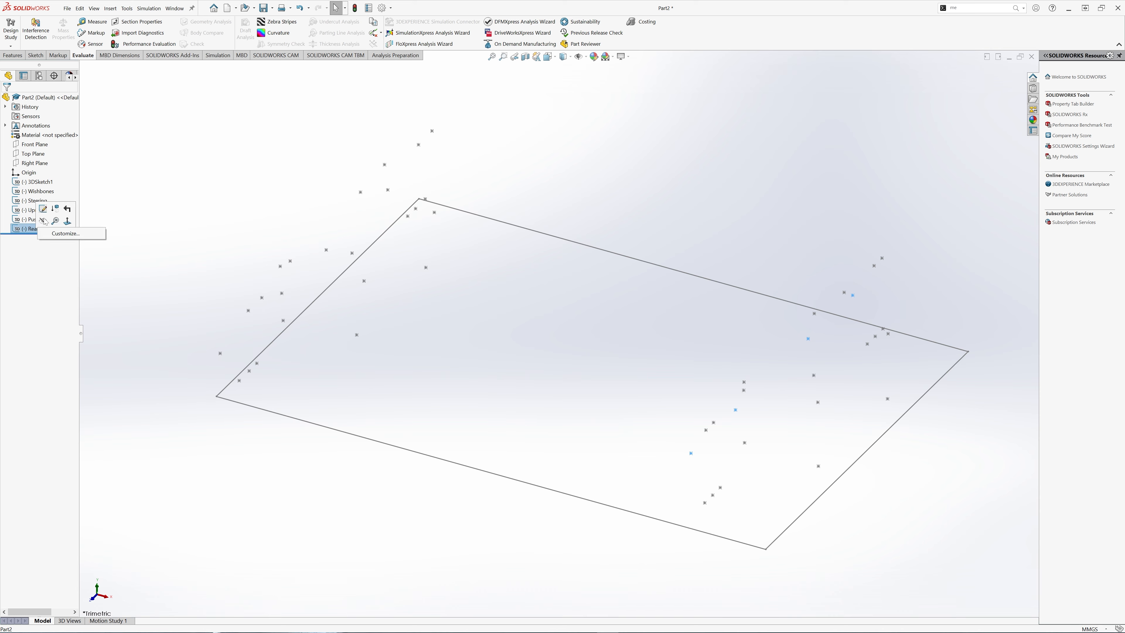
{"action": "right_click", "coordinate": [45, 223]}
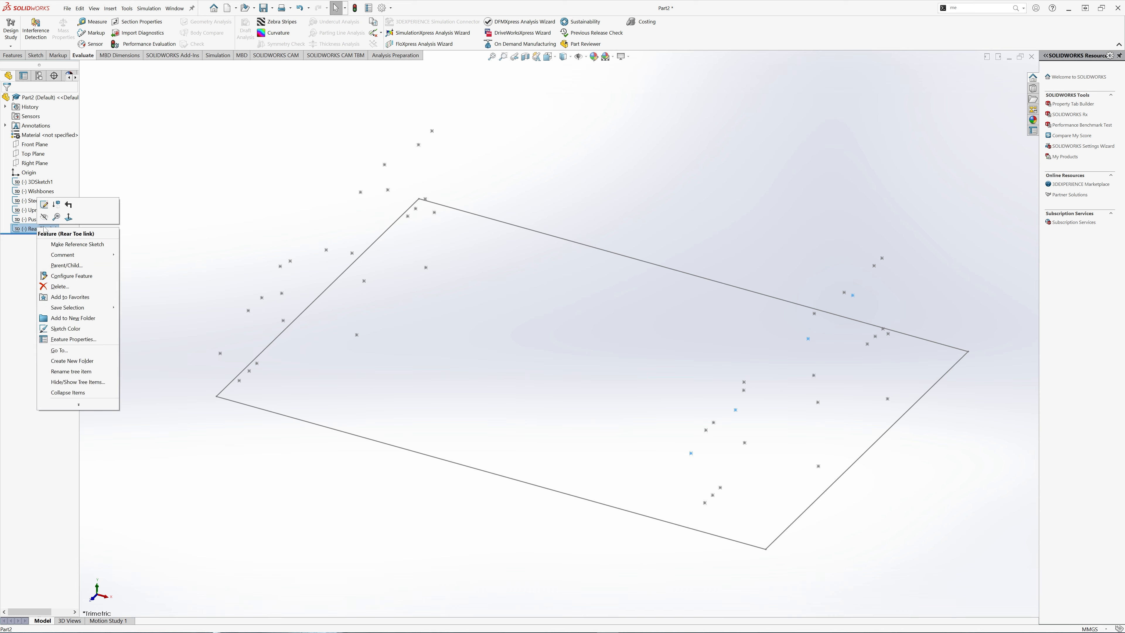
{"action": "key", "text": "Escape"}
{"action": "right_click", "coordinate": [40, 221]}
{"action": "left_click", "coordinate": [45, 212]}
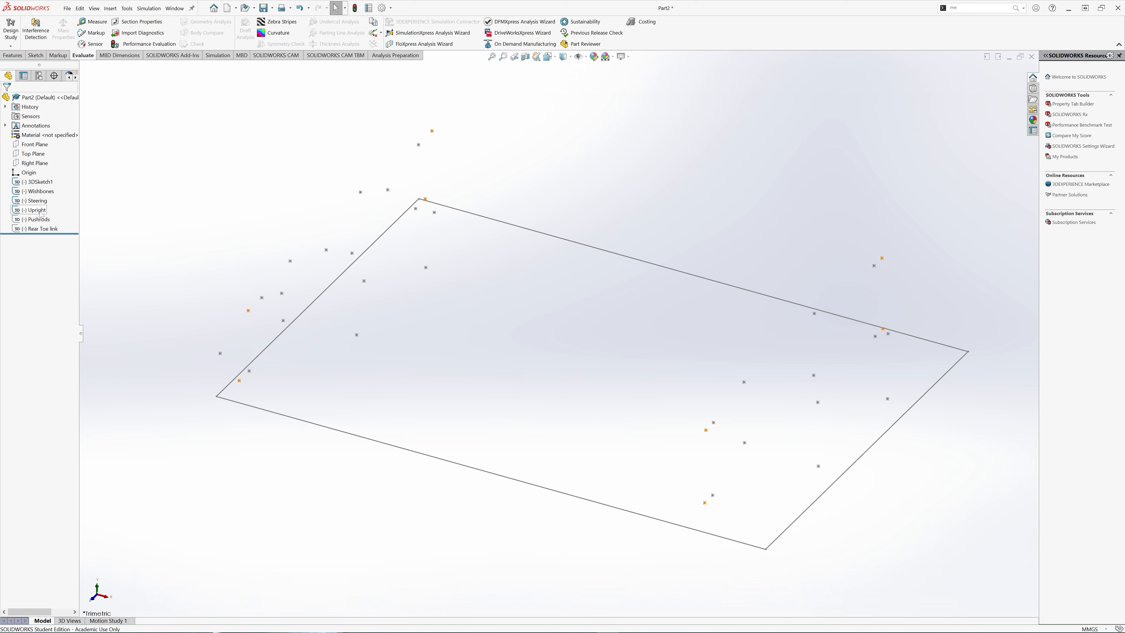
{"action": "right_click", "coordinate": [41, 211]}
{"action": "left_click", "coordinate": [47, 201]}
{"action": "right_click", "coordinate": [43, 200]}
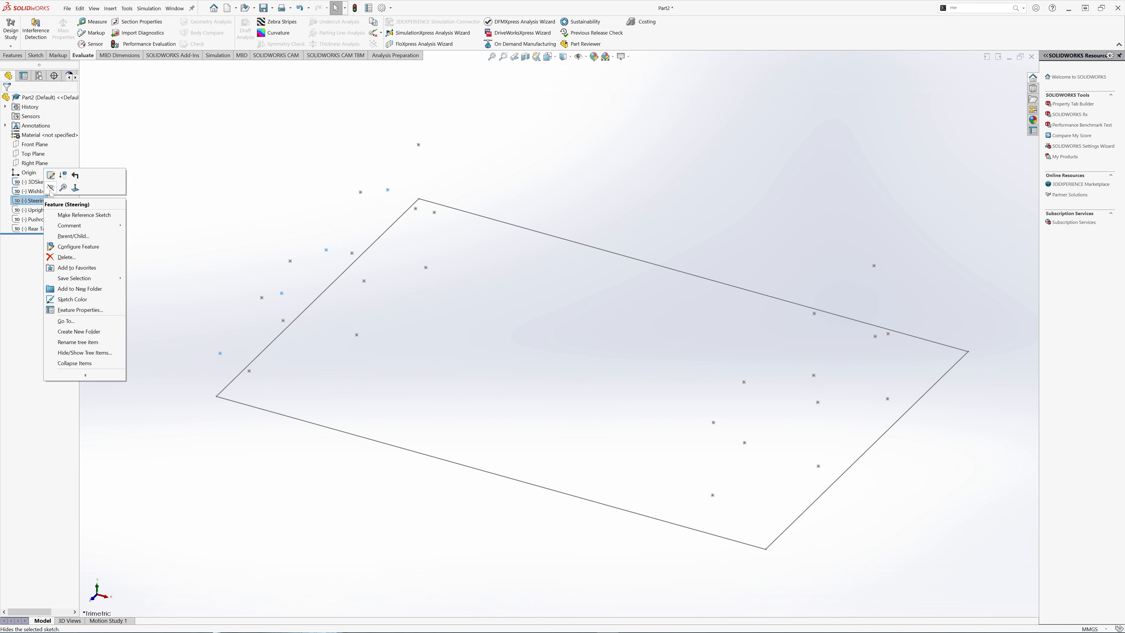
{"action": "left_click", "coordinate": [51, 188]}
{"action": "mouse_move", "coordinate": [518, 475]}
{"action": "middle_mouse_down"}
{"action": "mouse_move", "coordinate": [555, 402]}
{"action": "mouse_move", "coordinate": [611, 473]}
{"action": "mouse_move", "coordinate": [589, 444]}
{"action": "middle_mouse_up"}
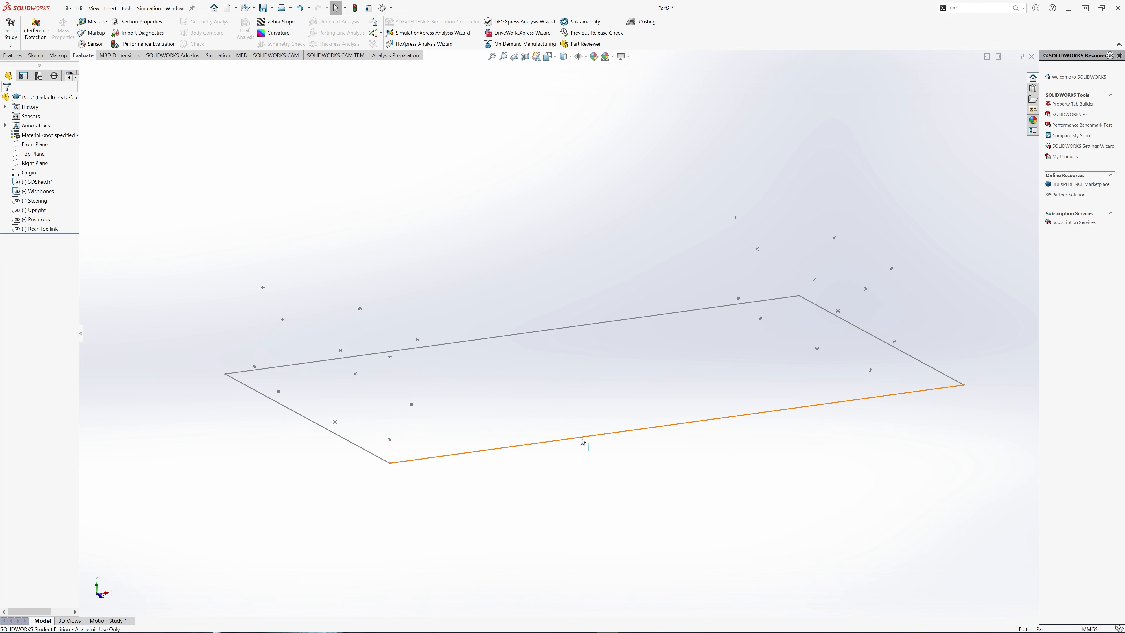
- Highlight the sketch rectangle edge and 3DSketch1 geometry while flattening the view
{"action": "left_click", "coordinate": [581, 439]}
{"action": "left_click", "coordinate": [524, 491]}
{"action": "mouse_move", "coordinate": [459, 382]}
{"action": "middle_mouse_down"}
{"action": "mouse_move", "coordinate": [438, 348]}
{"action": "mouse_move", "coordinate": [428, 370]}
{"action": "middle_mouse_up"}
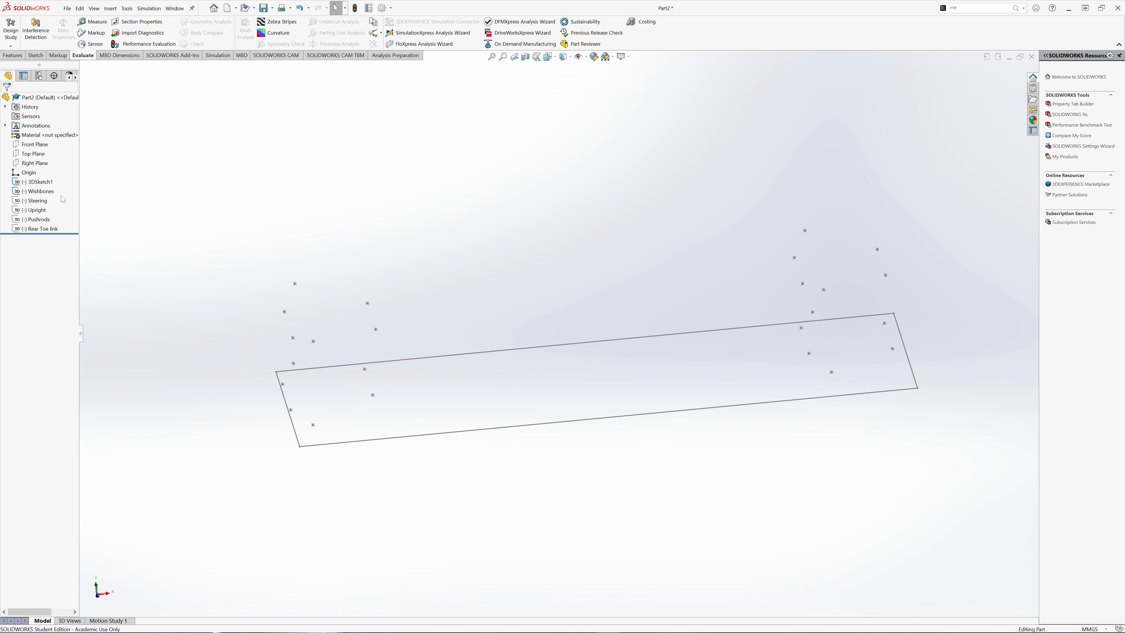
{"action": "left_click", "coordinate": [41, 182]}
{"action": "left_click", "coordinate": [128, 192]}
- Display the Top Plane and select the Origin, tilting the plane and points toward the viewer
{"action": "left_click", "coordinate": [37, 153]}
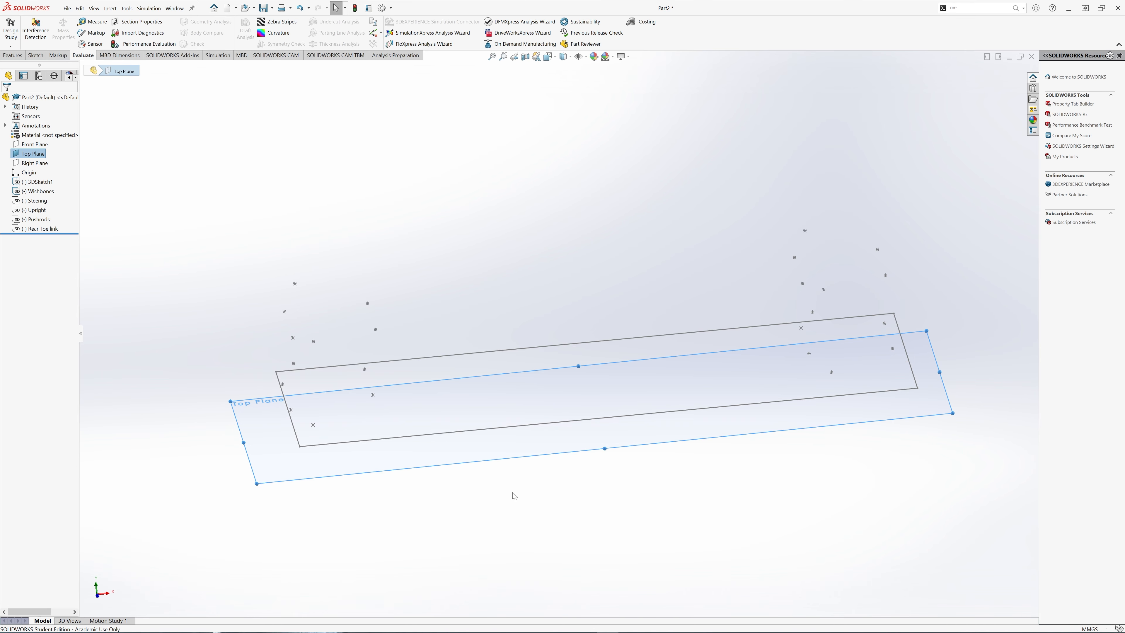
{"action": "middle_click_drag", "start_coordinate": [514, 494], "coordinate": [548, 520]}
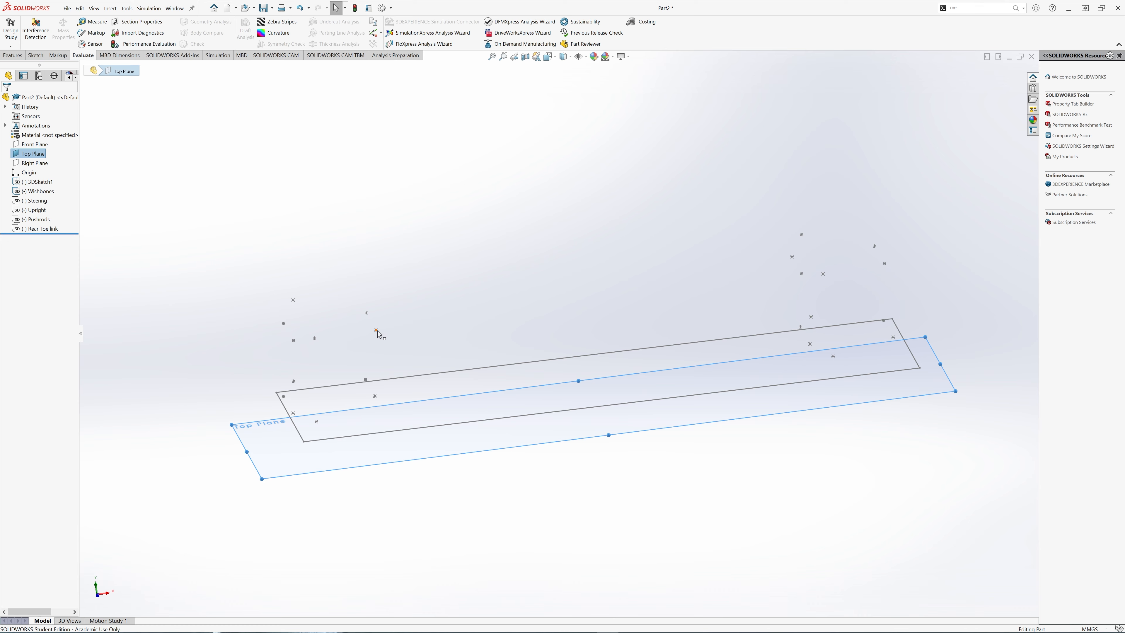
{"action": "left_click", "coordinate": [28, 174]}
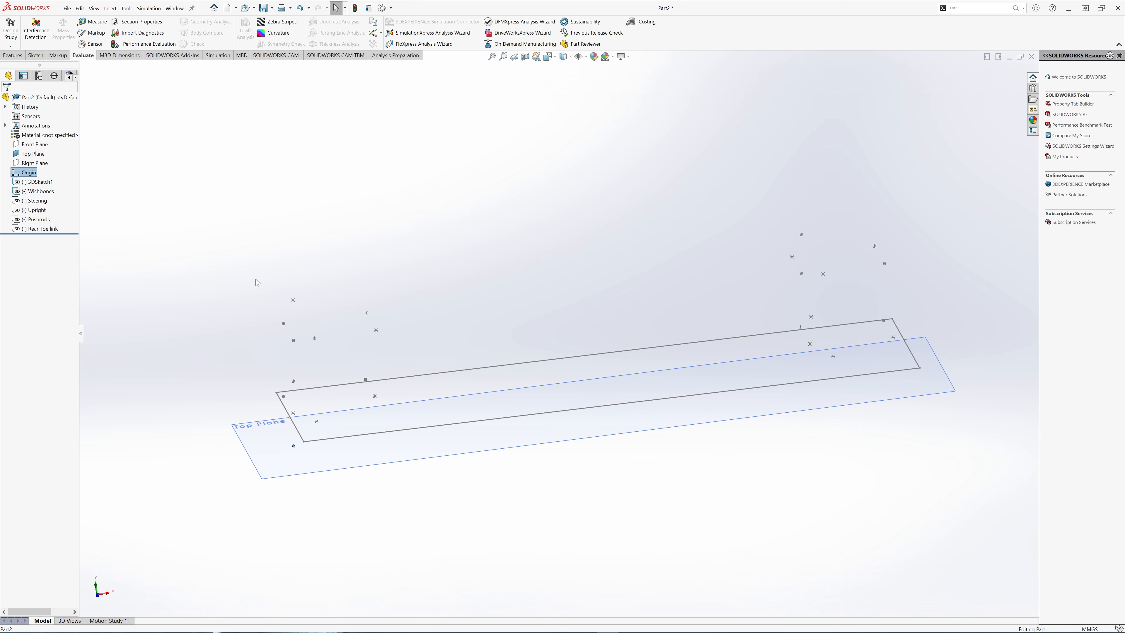
{"action": "mouse_move", "coordinate": [358, 494]}
{"action": "middle_mouse_down"}
{"action": "mouse_move", "coordinate": [394, 498]}
{"action": "mouse_move", "coordinate": [395, 558]}
{"action": "mouse_move", "coordinate": [400, 529]}
{"action": "middle_mouse_up"}
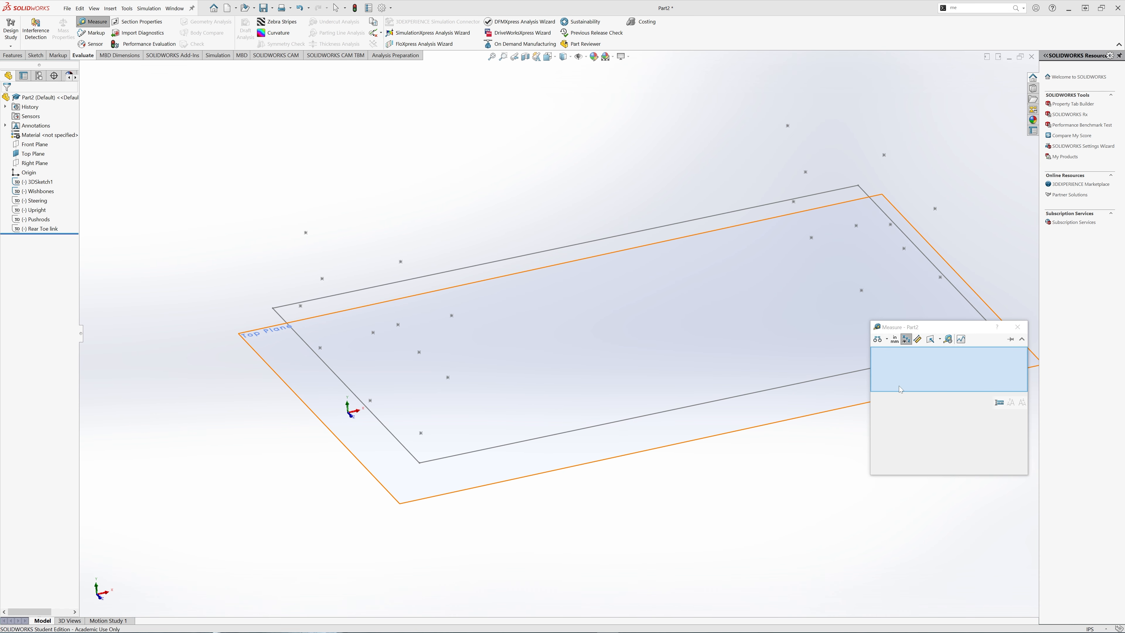
- Measure between two Wishbones sketch points: 10.00 in (ΔX 1.05, ΔY 9.86, ΔZ 1.27 in)
{"action": "left_click", "coordinate": [421, 435]}
{"action": "left_click", "coordinate": [420, 433]}
{"action": "left_click", "coordinate": [419, 352]}
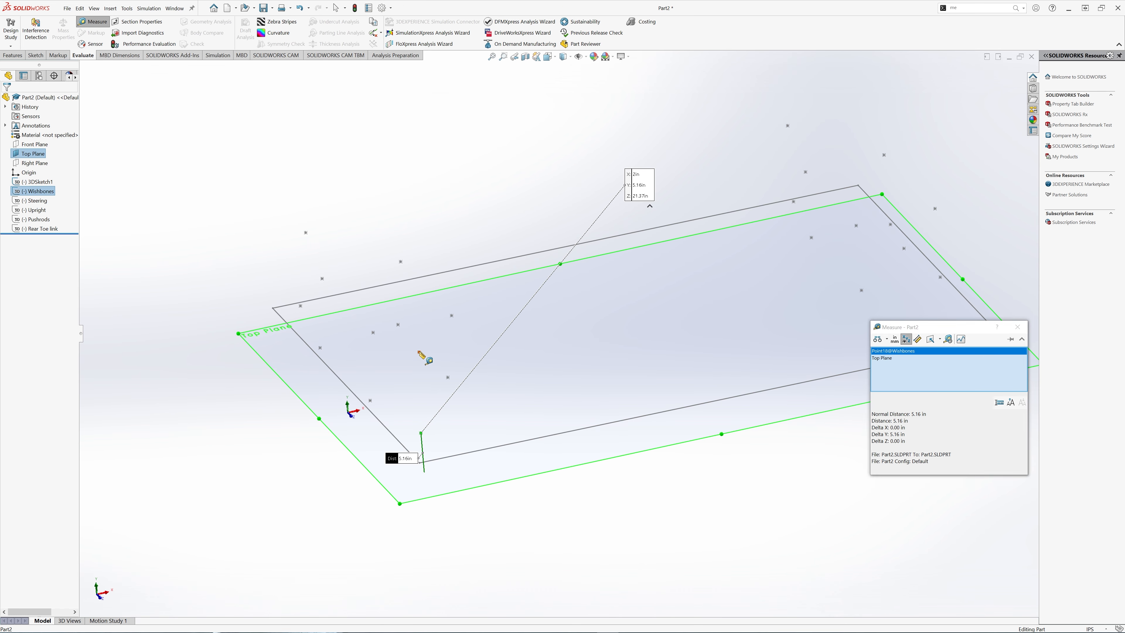
- Remove the Top Plane entry from the measurement and orbit to inspect the measured points
{"action": "right_click", "coordinate": [888, 365]}
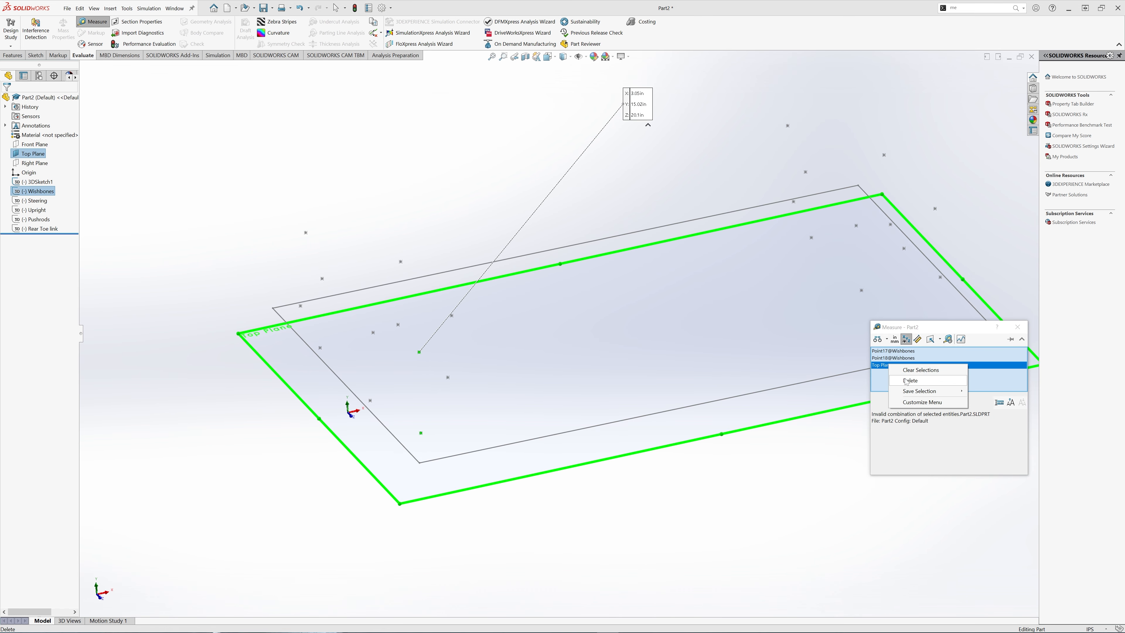
{"action": "left_click", "coordinate": [906, 370]}
{"action": "scroll", "coordinate": [478, 426], "scroll_direction": "down", "scroll_amount": 3}
{"action": "middle_click_drag", "start_coordinate": [446, 396], "coordinate": [616, 281]}
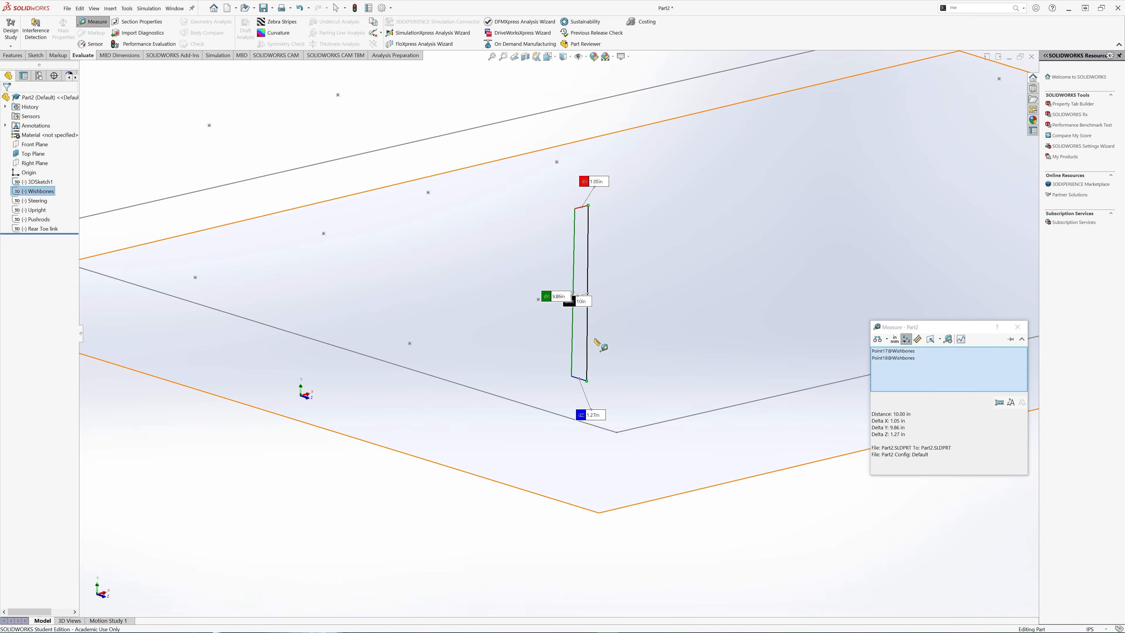
{"action": "middle_click_drag", "start_coordinate": [599, 345], "coordinate": [680, 345]}
{"action": "mouse_move", "coordinate": [629, 624]}
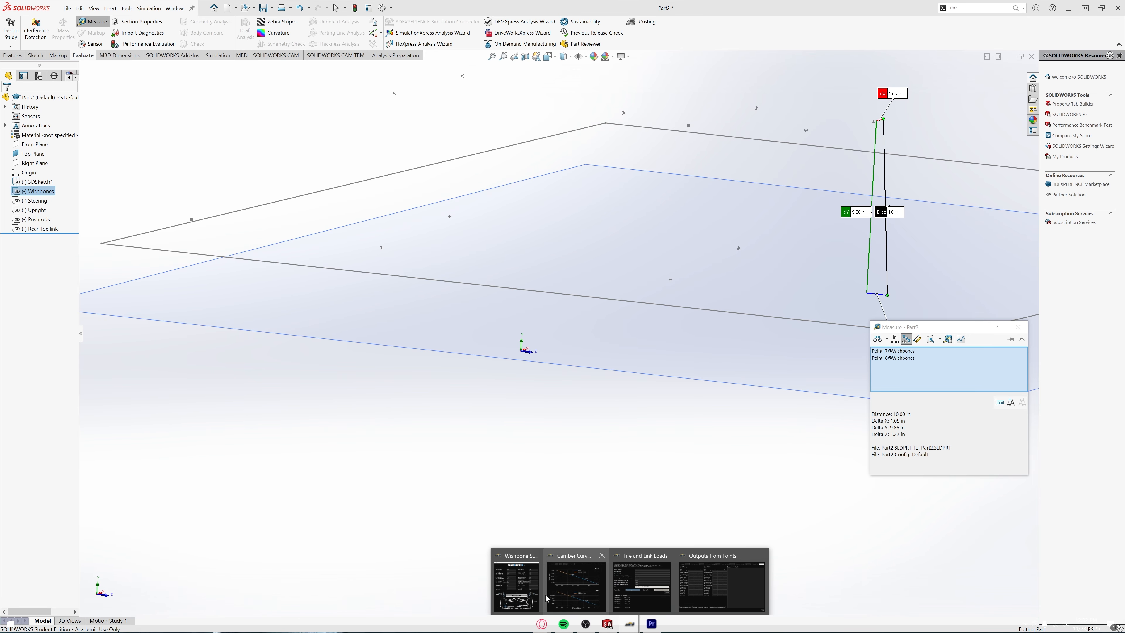
- Back in Wishbone Studio, change the front kingpin span to 9.81 in
{"action": "left_click", "coordinate": [528, 601]}
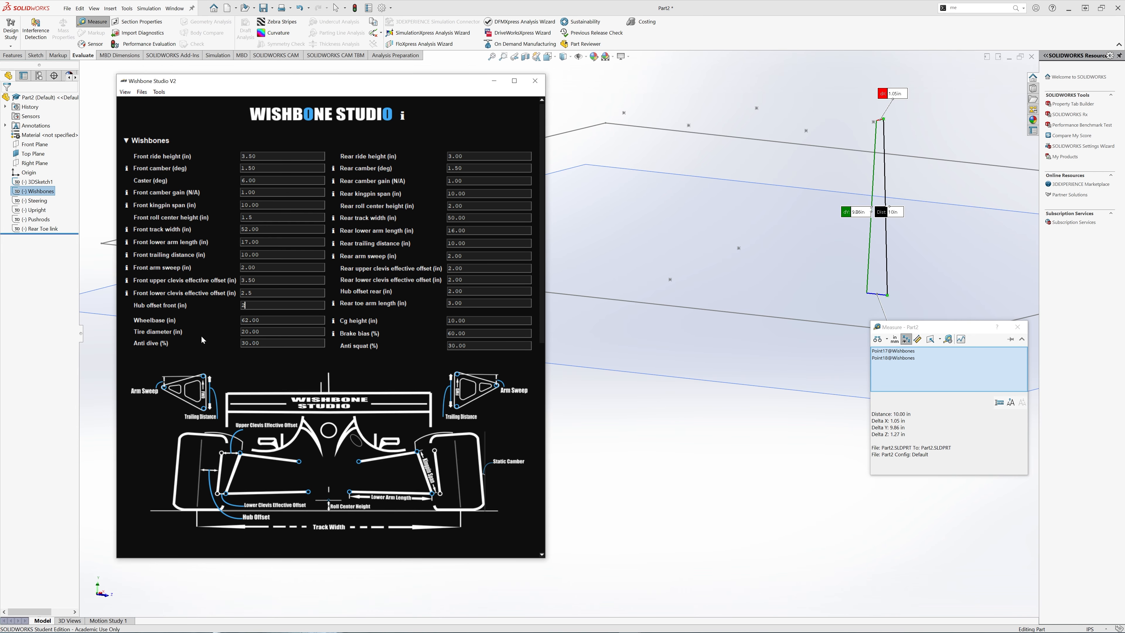
{"action": "double_click", "coordinate": [250, 205]}
{"action": "type", "text": "9.81"}
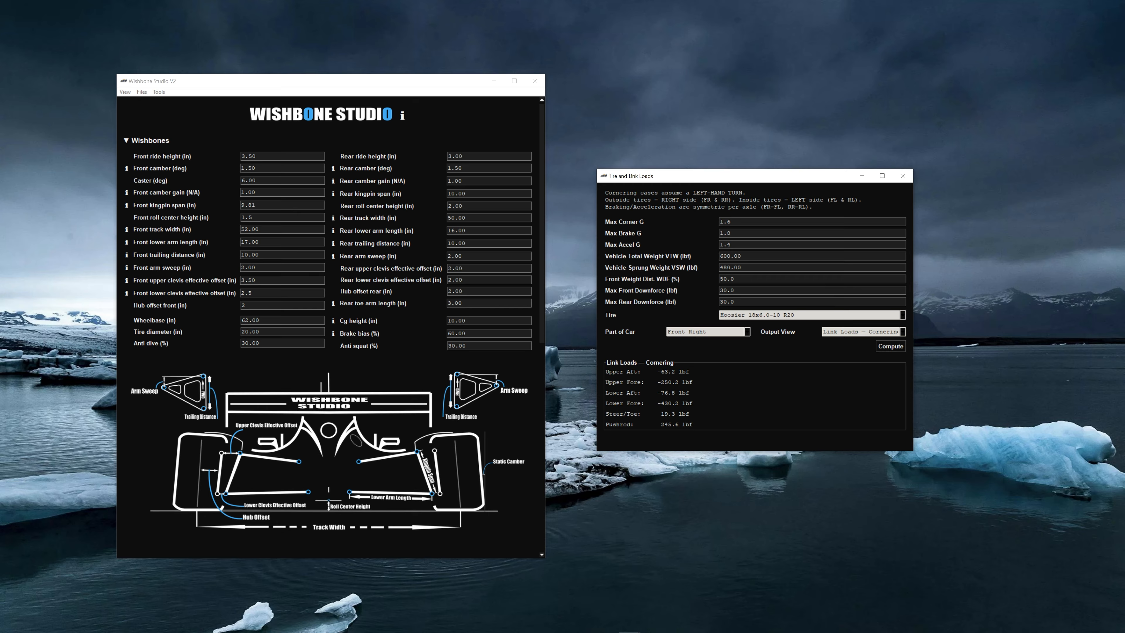
{"action": "left_click", "coordinate": [882, 331]}
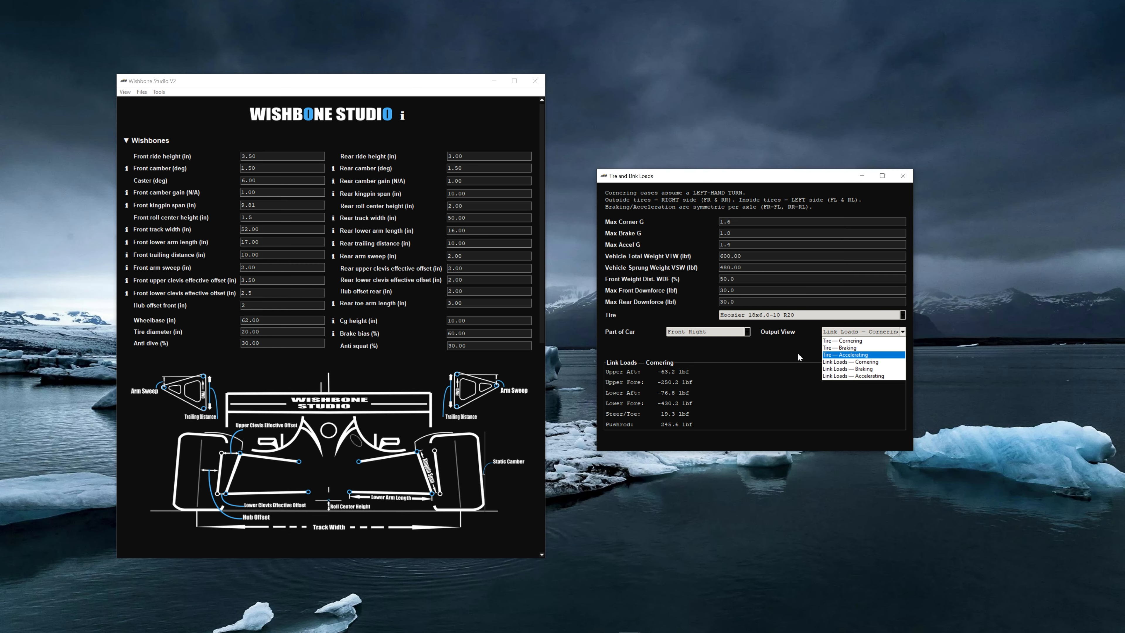
{"action": "left_click", "coordinate": [772, 351]}
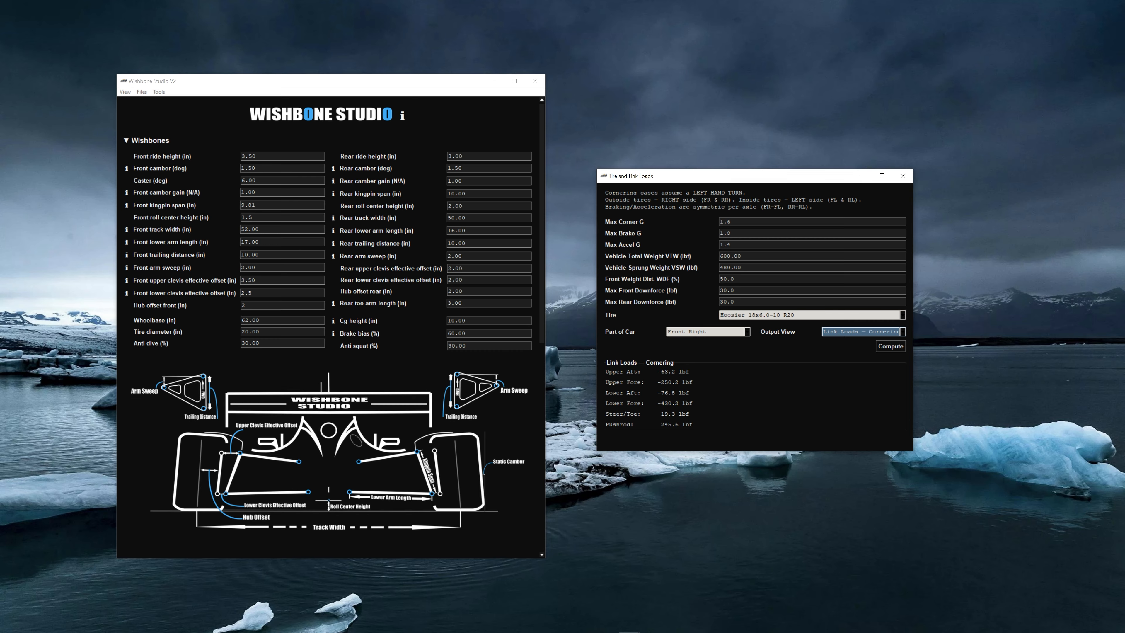
{"action": "left_click", "coordinate": [877, 331]}
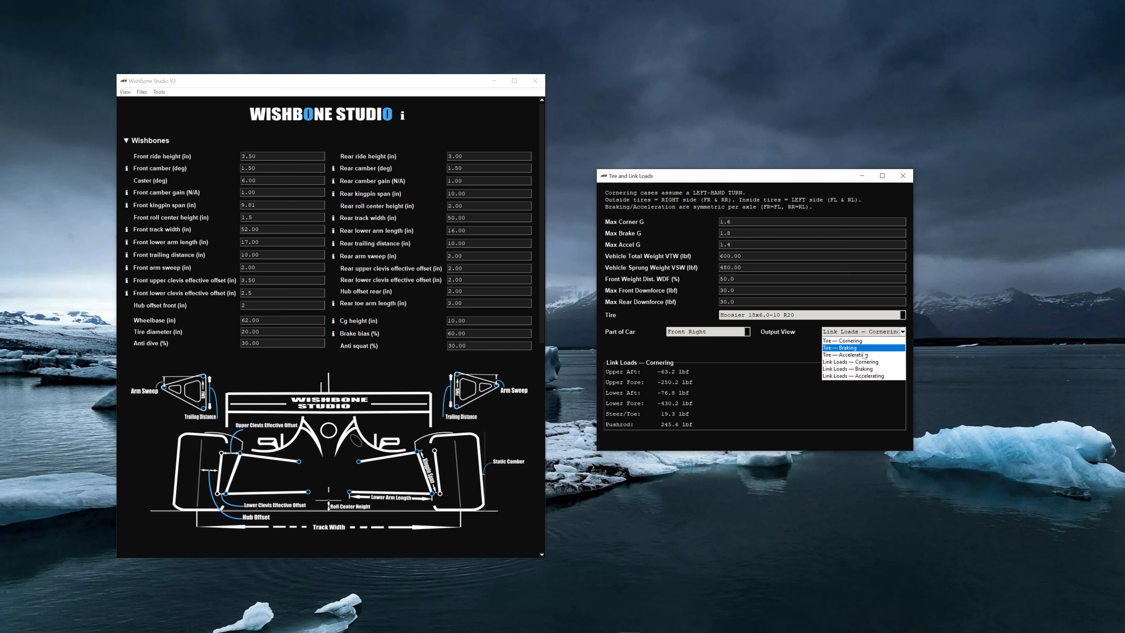
{"action": "left_click", "coordinate": [684, 373]}
{"action": "left_click", "coordinate": [718, 332]}
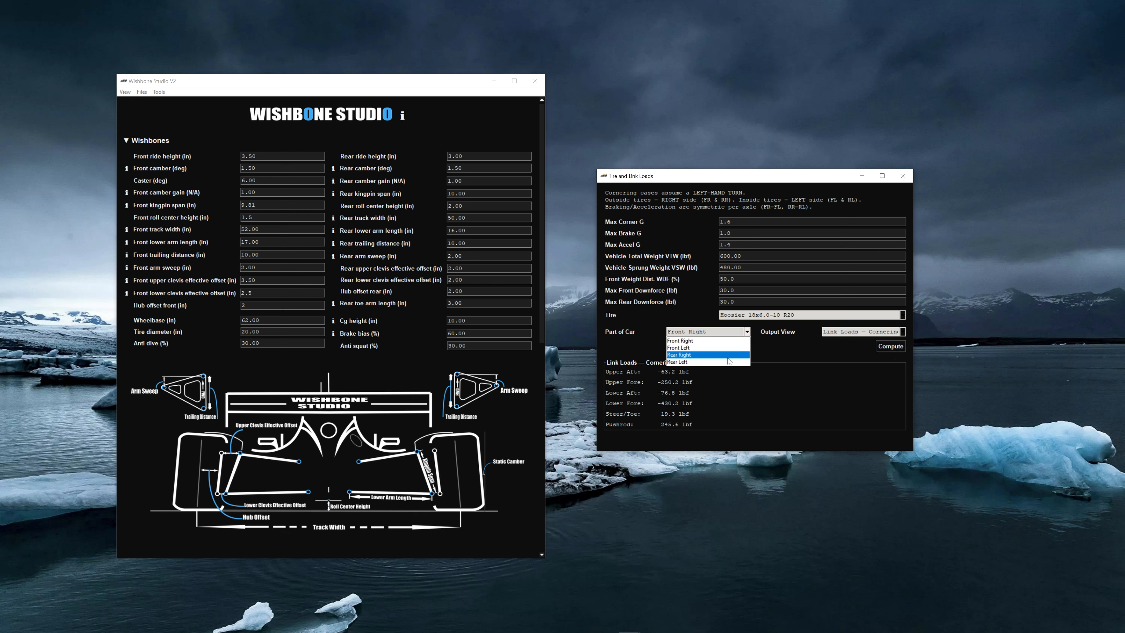
{"action": "left_click", "coordinate": [830, 357]}
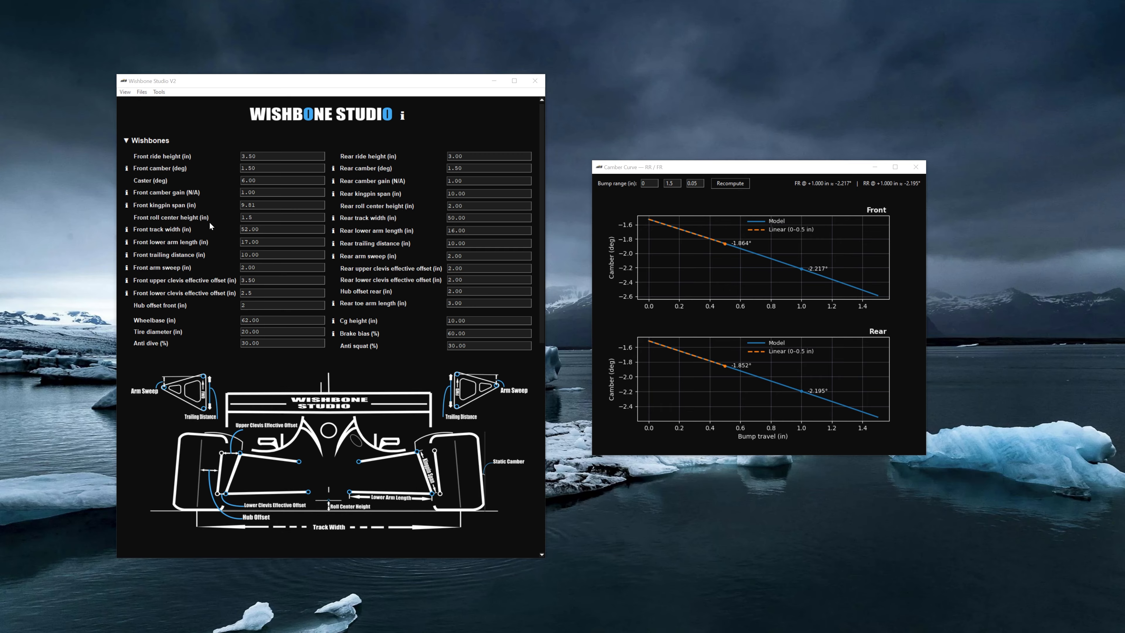
- Preview front camber with roll center height 2.5 in, restore 1.5 in, then switch to Outputs from Points
{"action": "left_click_drag", "start_coordinate": [263, 218], "coordinate": [210, 216]}
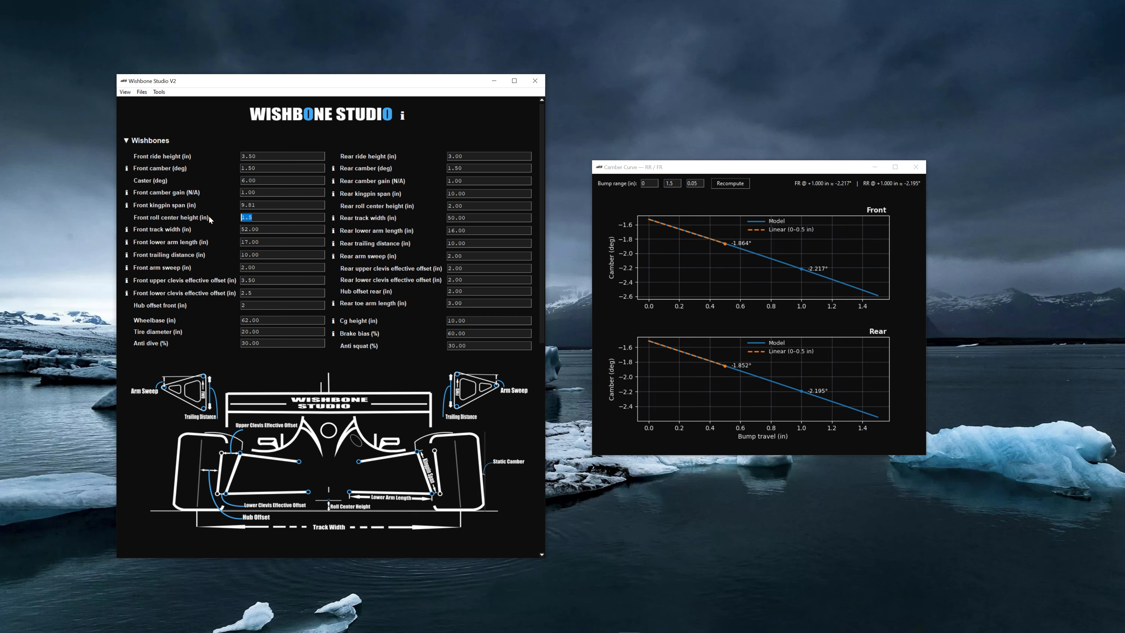
{"action": "type", "text": "2.5"}
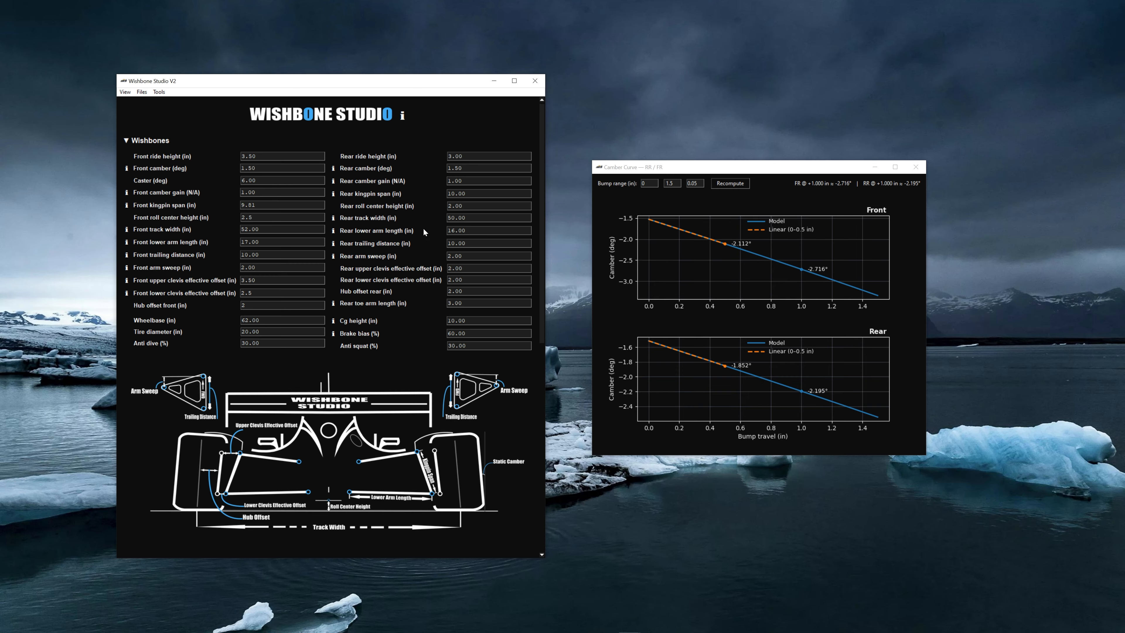
{"action": "key", "text": "ctrl+a"}
{"action": "type", "text": "1.5"}
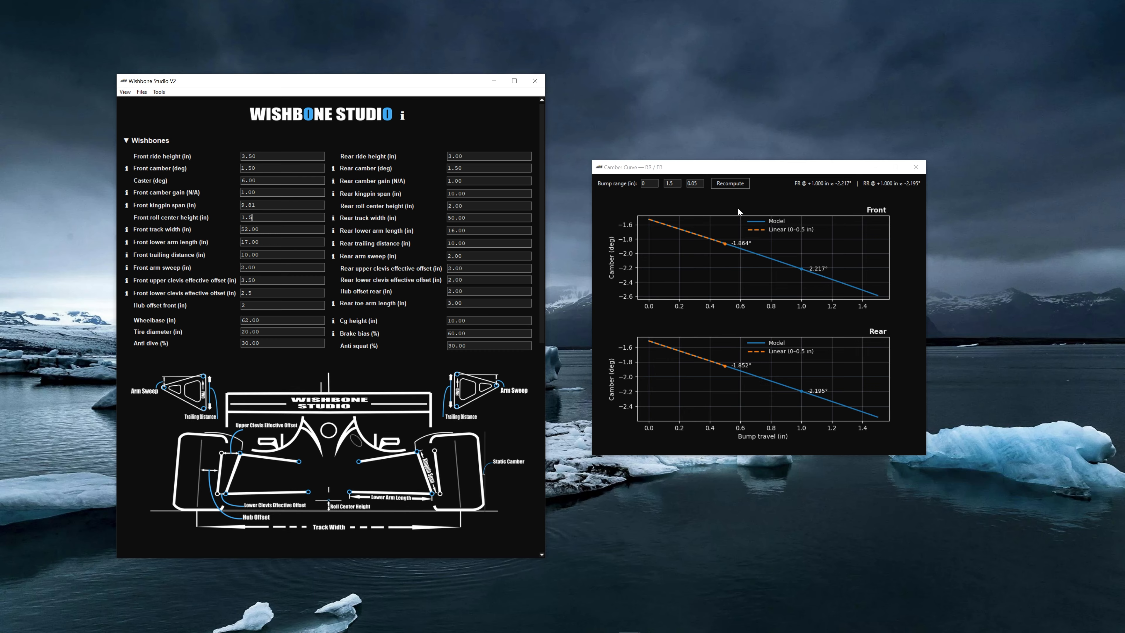
{"action": "left_click", "coordinate": [675, 206]}
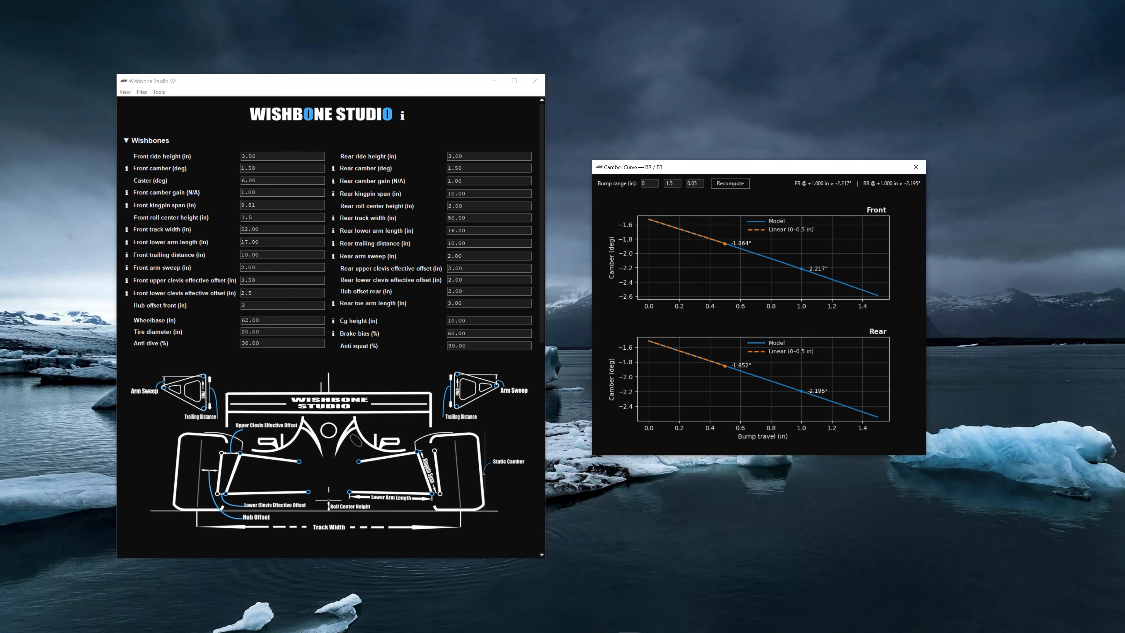
{"action": "left_click", "coordinate": [871, 171]}
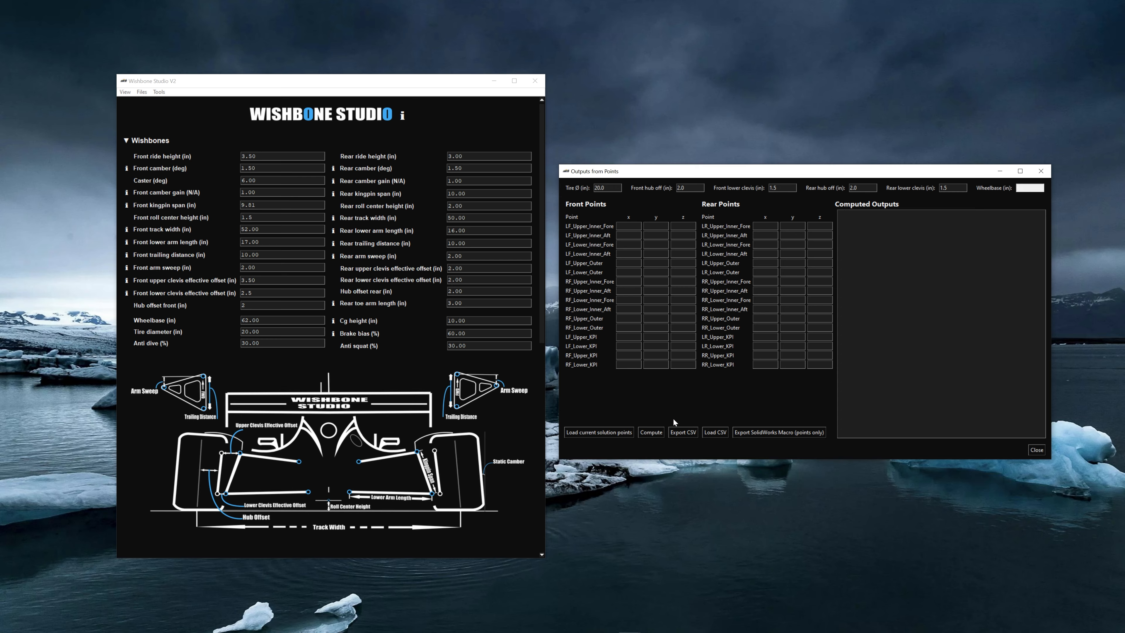
- Load the current solution points to compute outputs such as wheelbase ≈41.998 in and front camber ≈−1.525°
{"action": "left_click", "coordinate": [623, 433]}
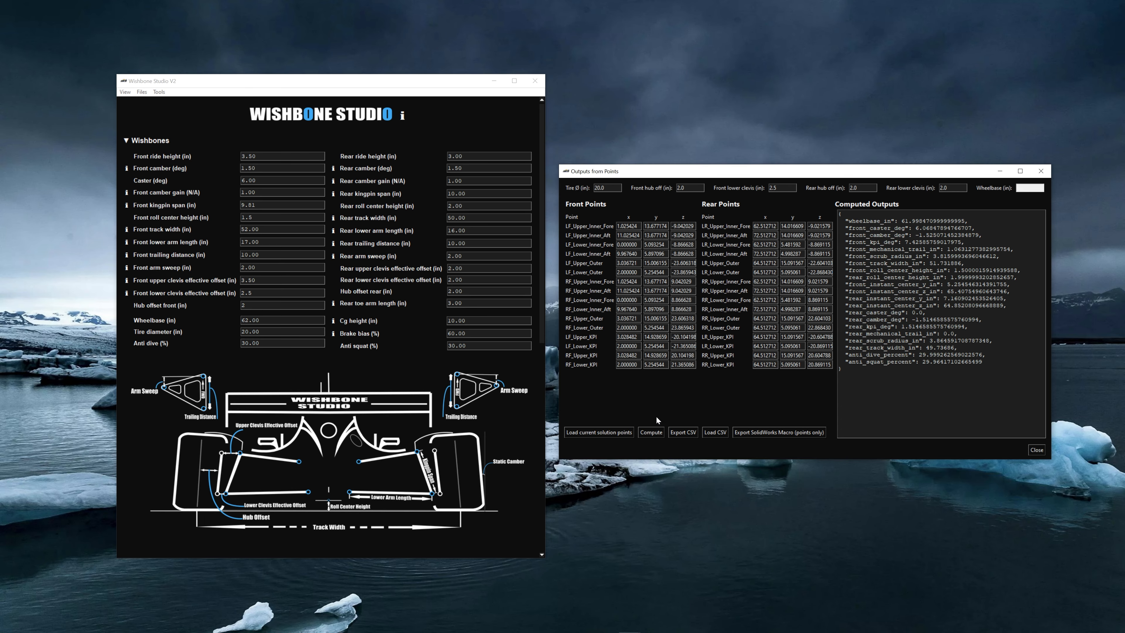